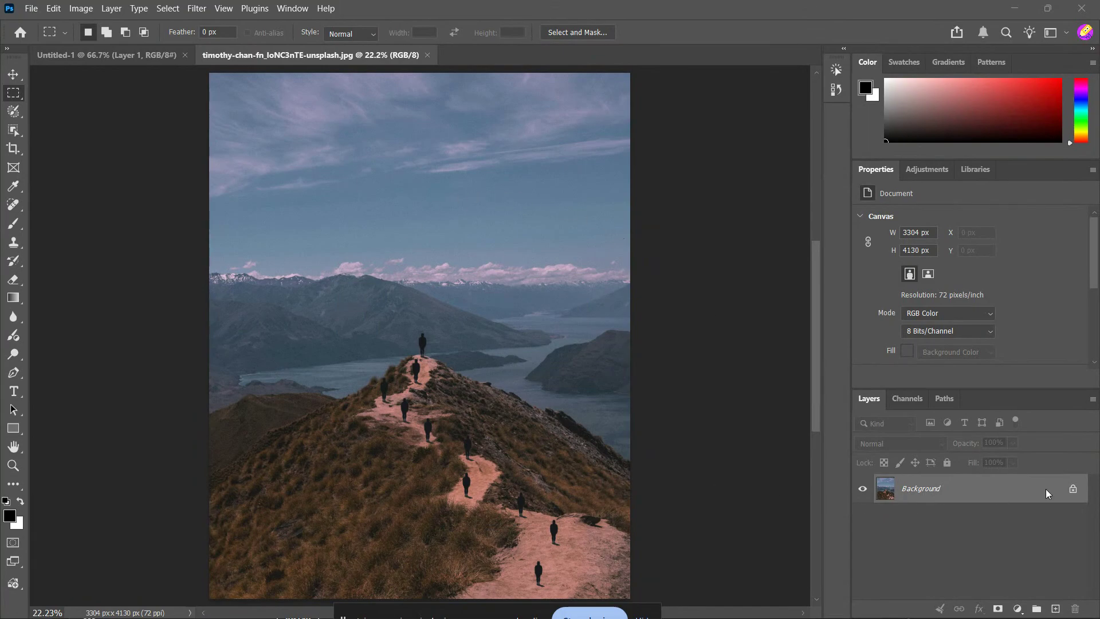
Step: Unlock the Background layer and convert it to a smart object
{"action": "left_click", "coordinate": [1073, 489]}
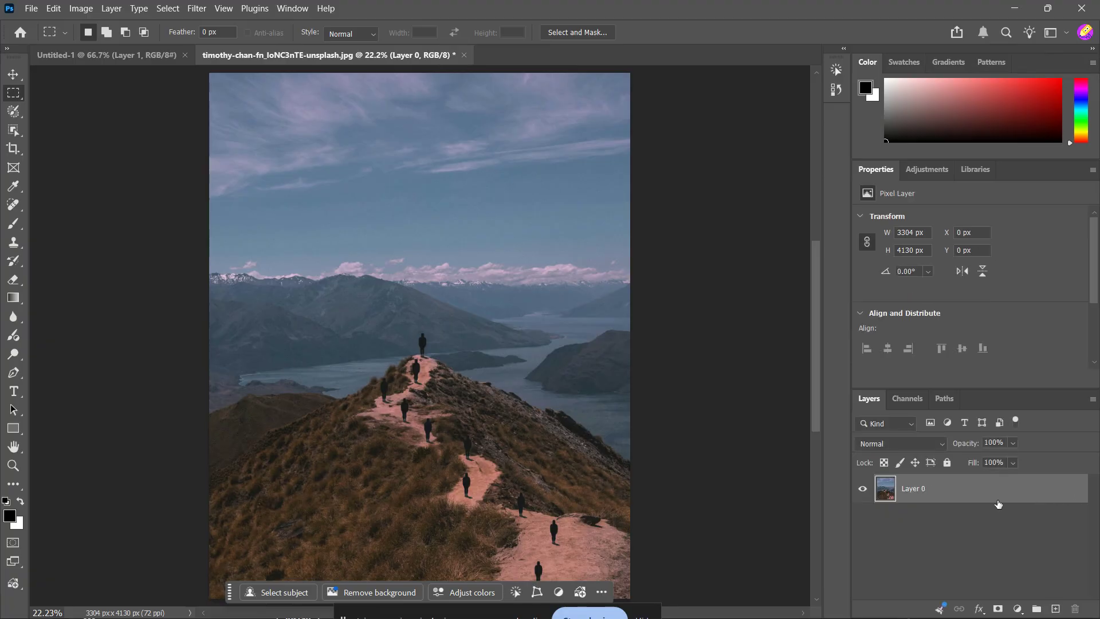
{"action": "right_click", "coordinate": [998, 503]}
{"action": "left_click", "coordinate": [986, 474]}
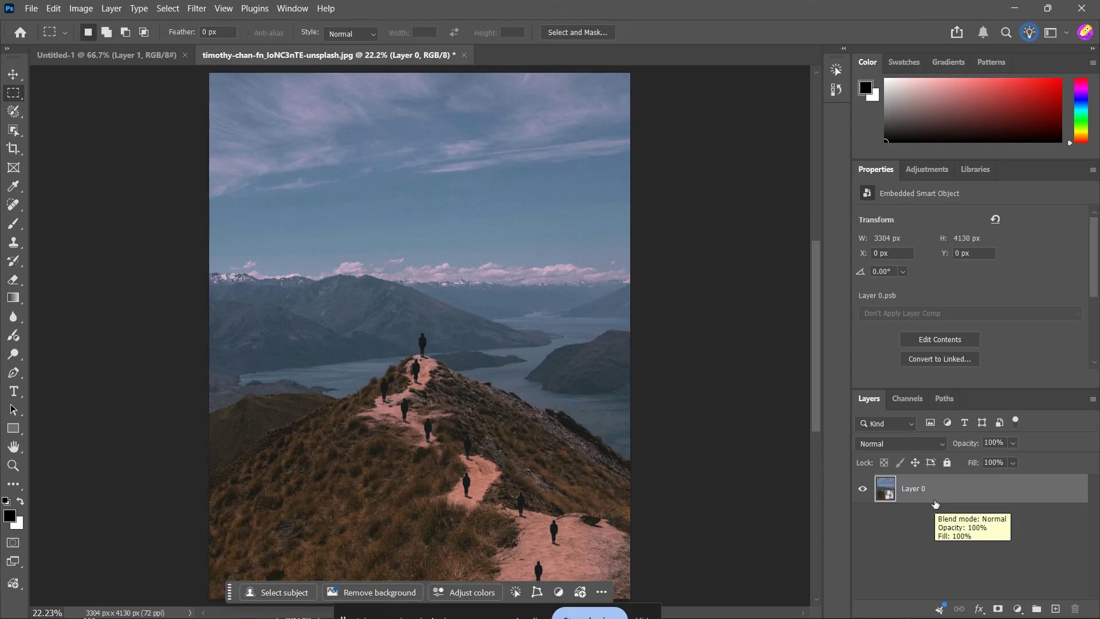
Step: Start the Camera Raw filter and set Exposure to -0.85, Contrast +10, Highlights +36, Shadows -32, Whites +32 and Blacks +9
{"action": "left_click", "coordinate": [196, 8]}
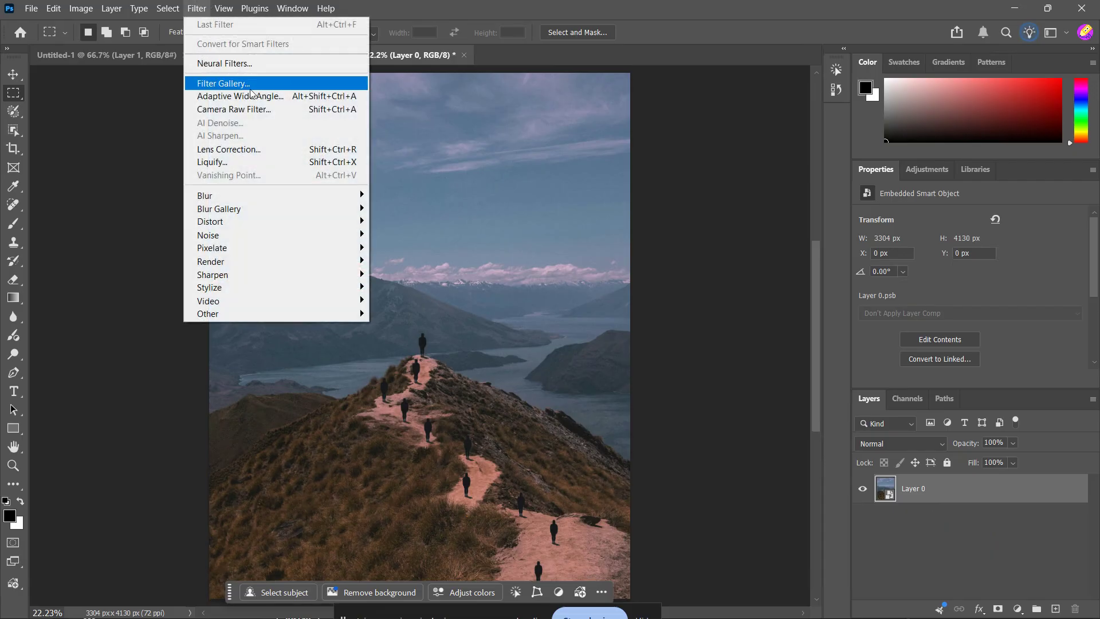
{"action": "left_click", "coordinate": [260, 109]}
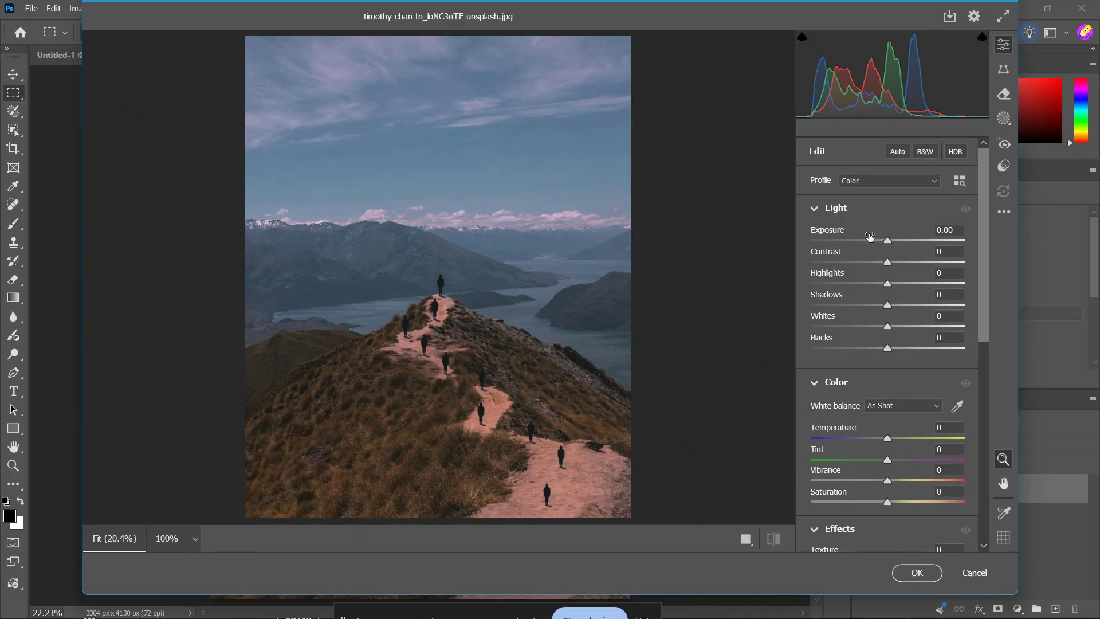
{"action": "left_click_drag", "start_coordinate": [888, 244], "coordinate": [876, 243]}
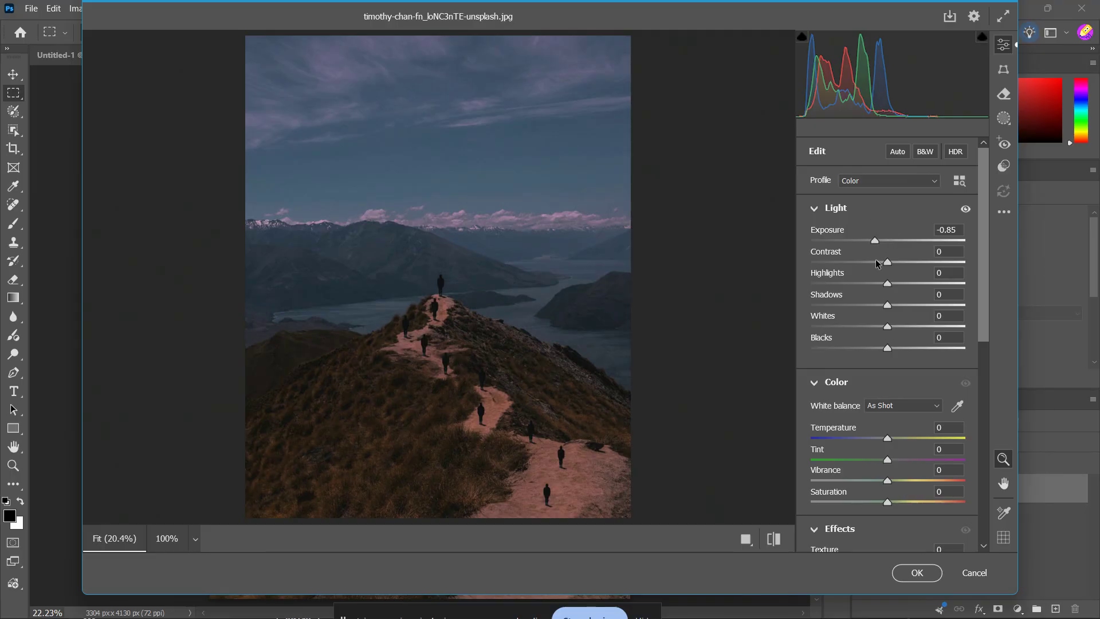
{"action": "left_click_drag", "start_coordinate": [886, 263], "coordinate": [894, 263]}
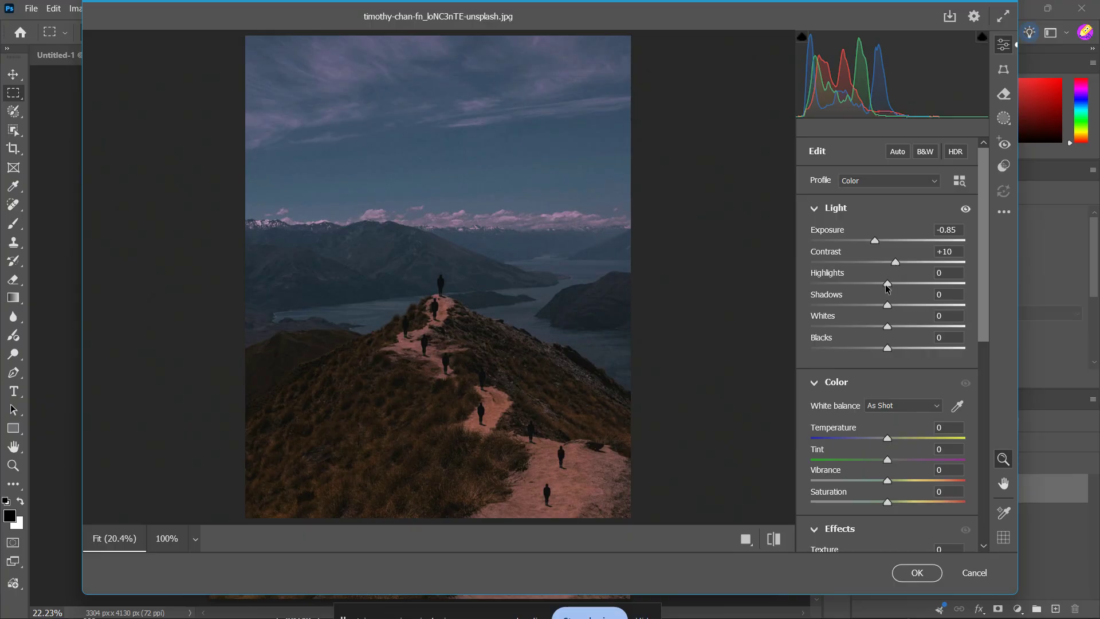
{"action": "left_click_drag", "start_coordinate": [885, 285], "coordinate": [863, 307]}
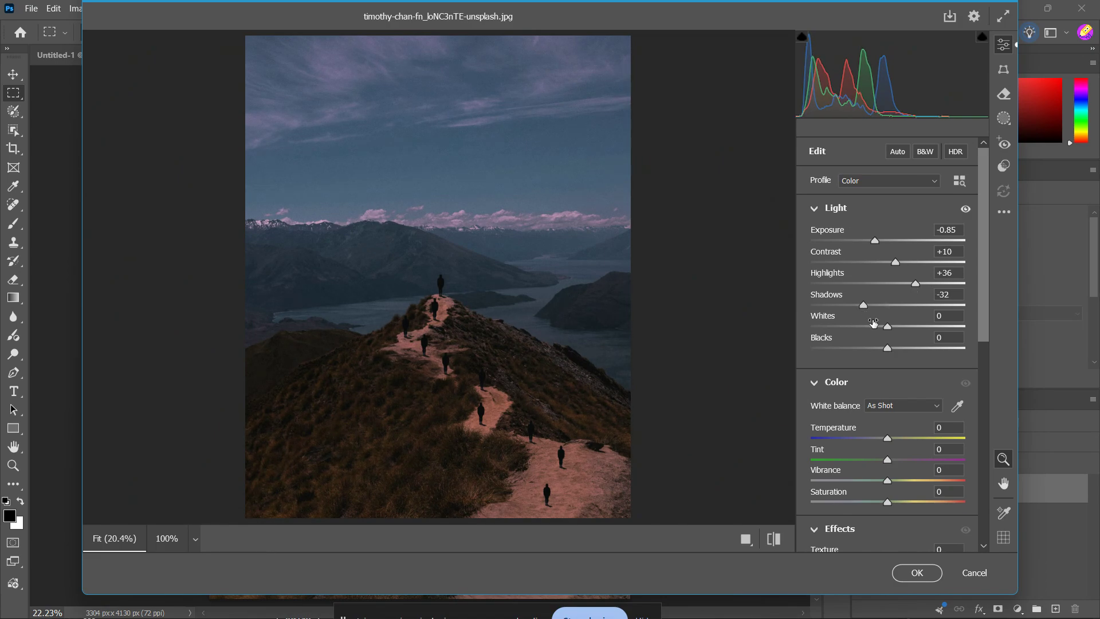
{"action": "left_click_drag", "start_coordinate": [887, 348], "coordinate": [893, 353]}
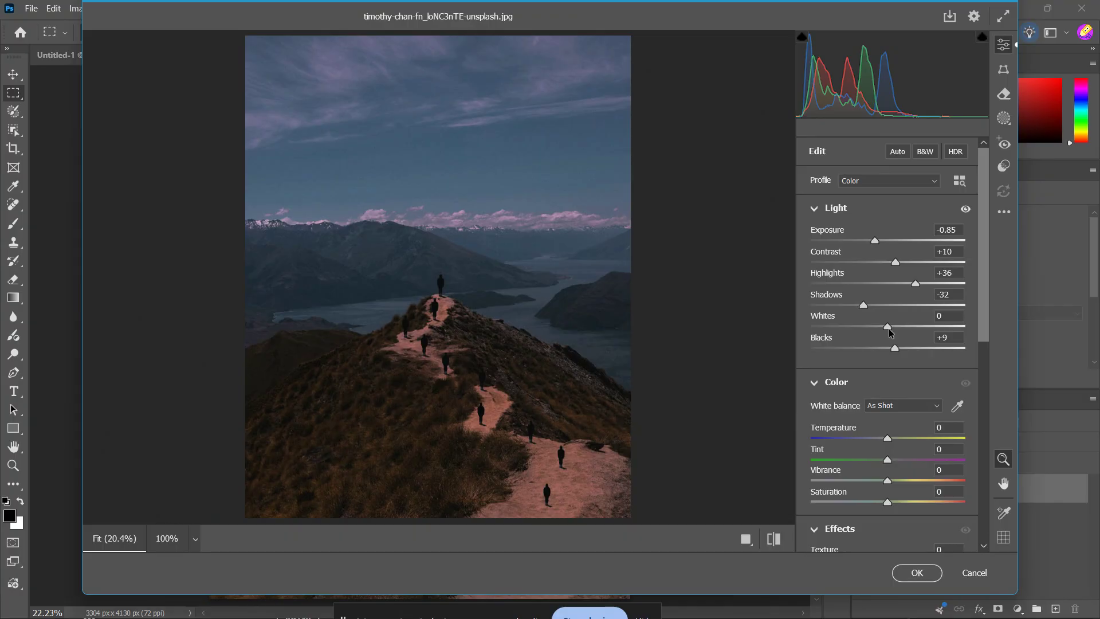
{"action": "left_click_drag", "start_coordinate": [888, 326], "coordinate": [912, 327]}
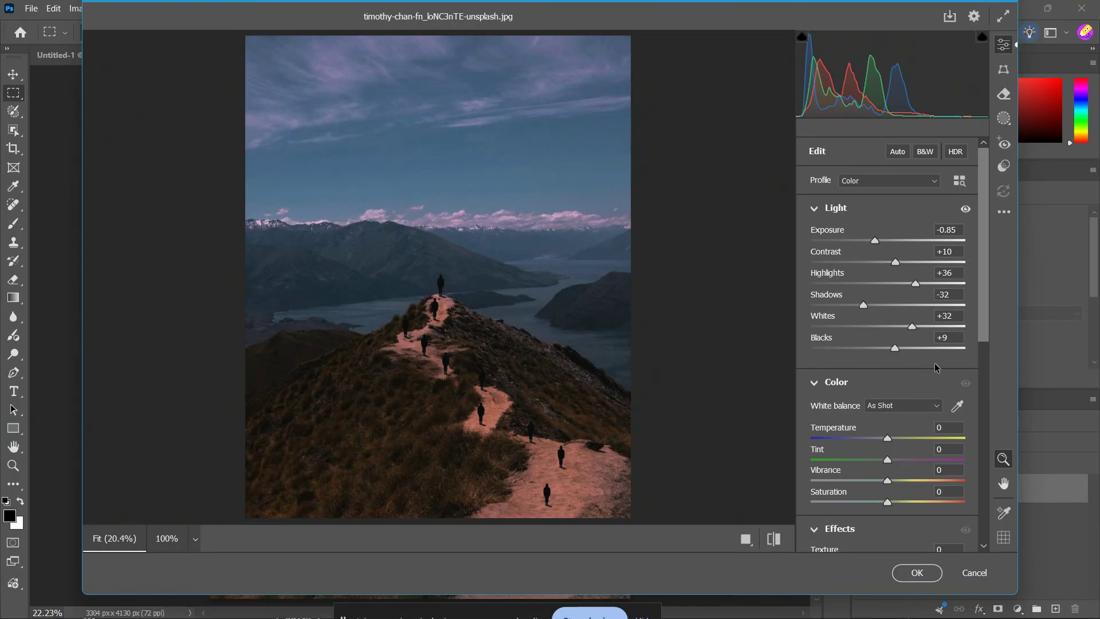
Step: Set the Camera Raw effects to Clarity +16 and Dehaze +10
{"action": "left_click_drag", "start_coordinate": [982, 330], "coordinate": [982, 481]}
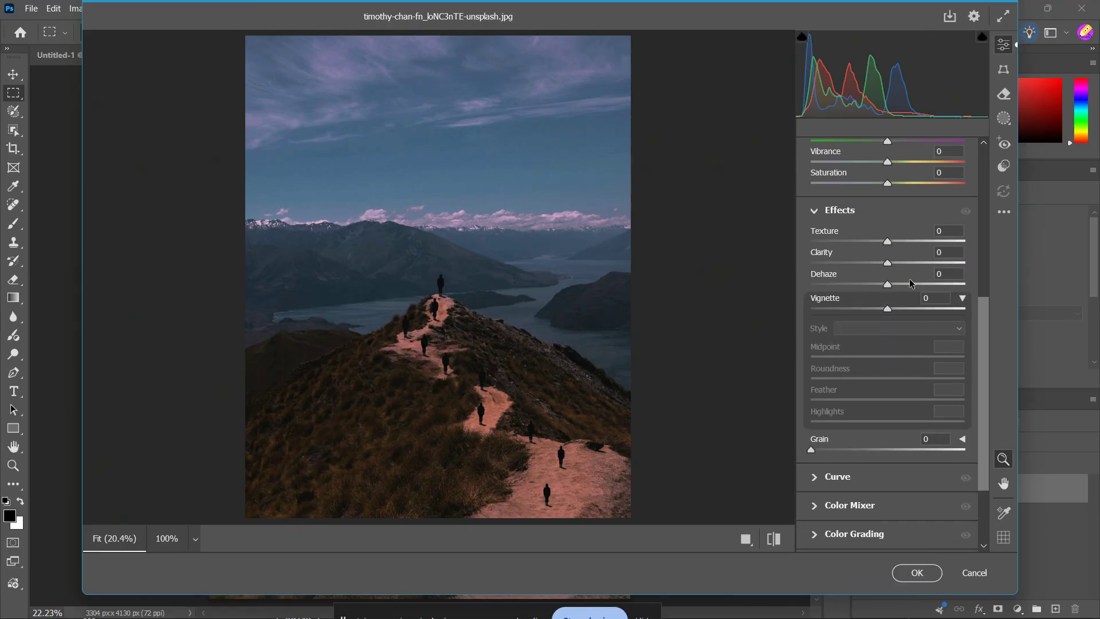
{"action": "left_click_drag", "start_coordinate": [885, 269], "coordinate": [900, 270]}
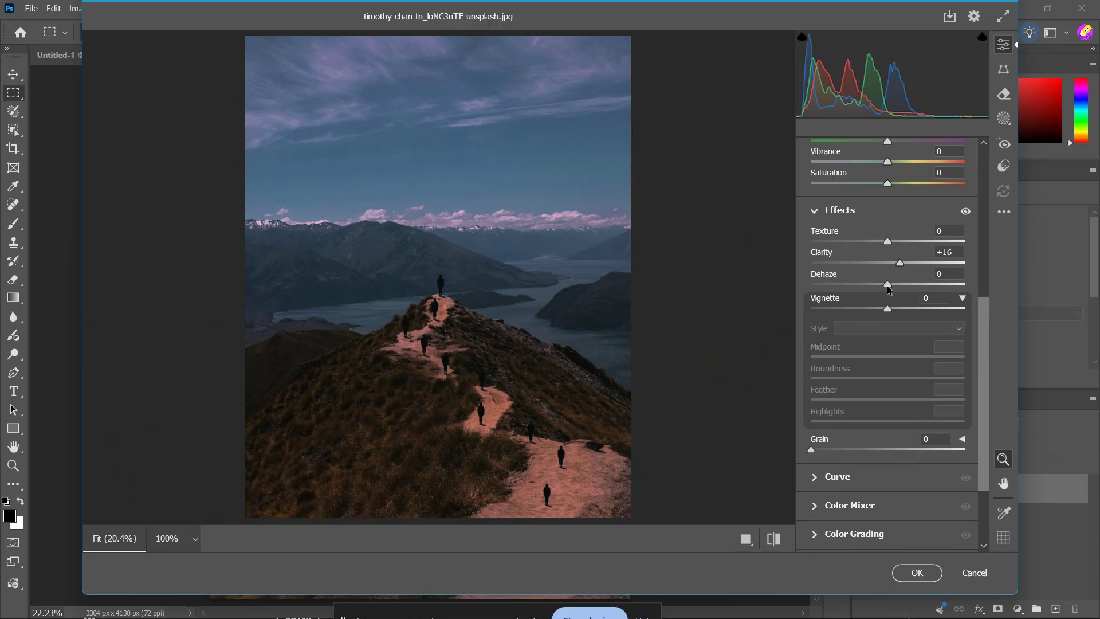
{"action": "left_click_drag", "start_coordinate": [887, 285], "coordinate": [898, 286]}
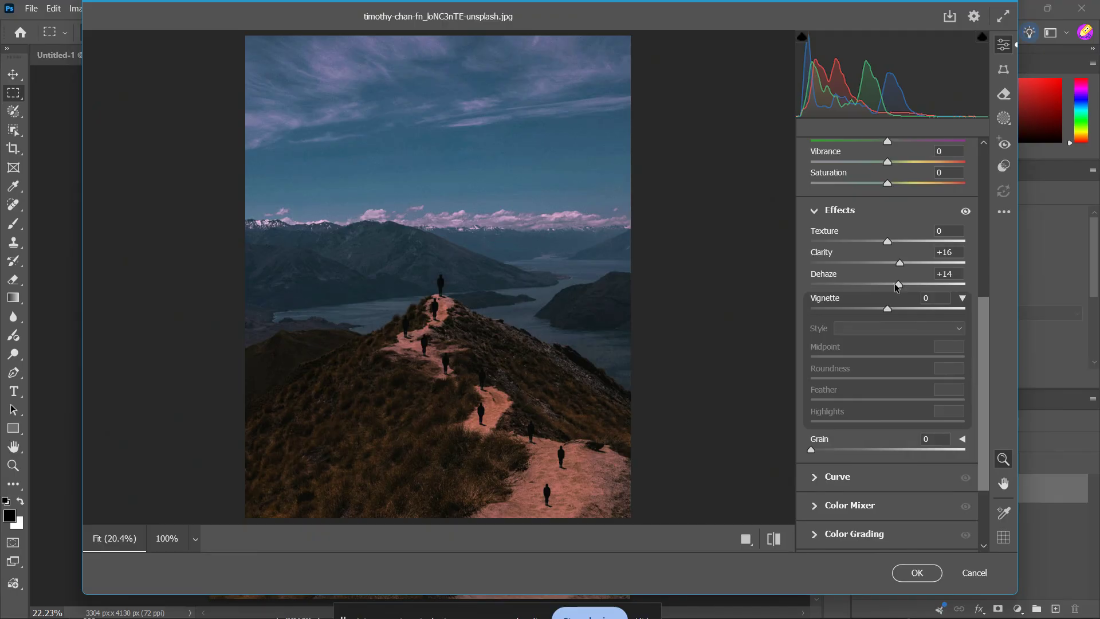
{"action": "left_click_drag", "start_coordinate": [899, 283], "coordinate": [896, 281]}
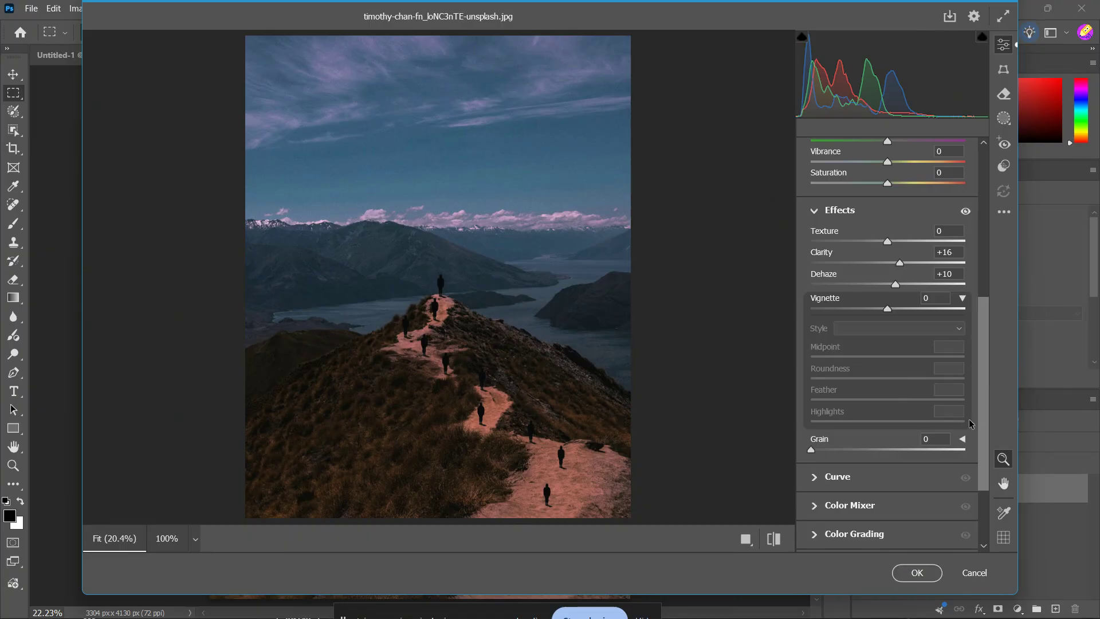
Step: Sharpen the photo in the Camera Raw detail settings with a Sharpening value of 73
{"action": "left_click_drag", "start_coordinate": [986, 409], "coordinate": [988, 460]}
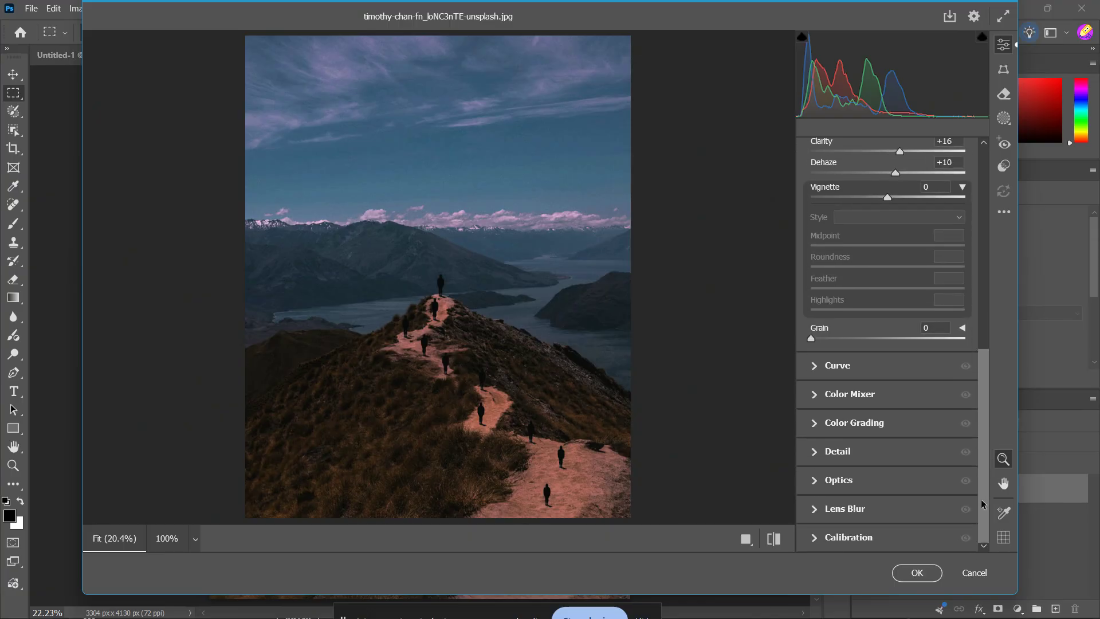
{"action": "left_click", "coordinate": [811, 456]}
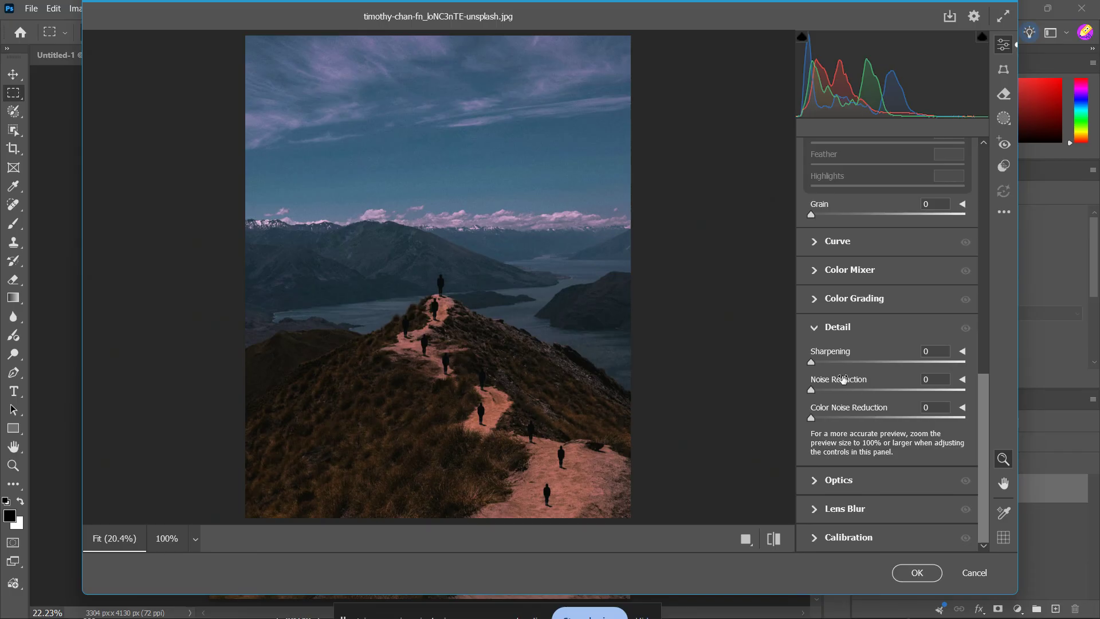
{"action": "left_click_drag", "start_coordinate": [814, 364], "coordinate": [875, 366]}
{"action": "key", "text": "alt"}
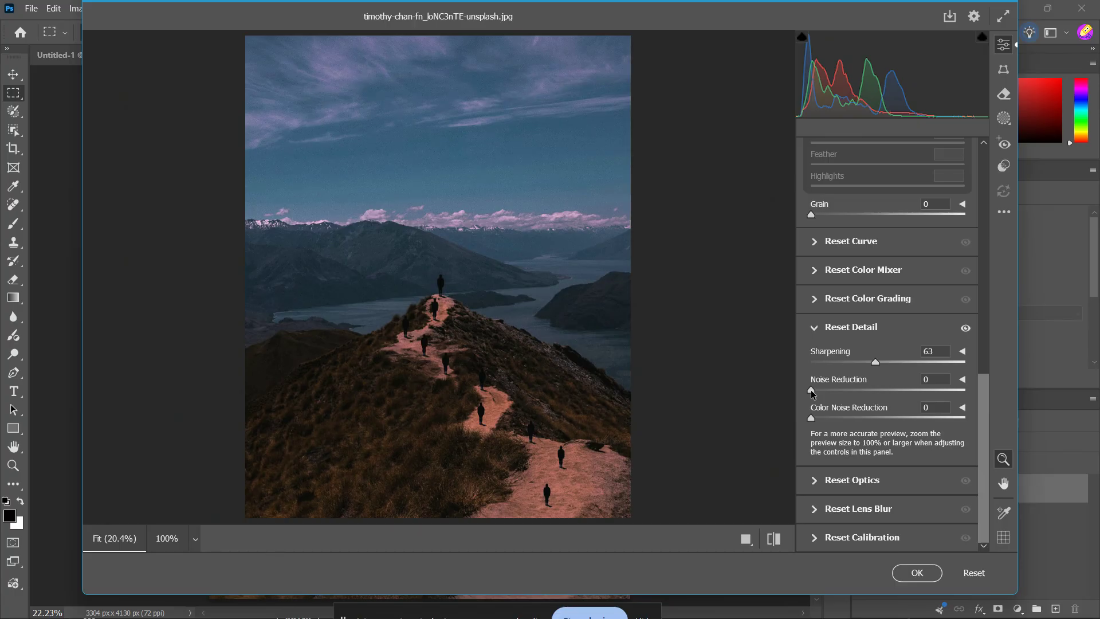
{"action": "key", "text": "alt"}
{"action": "mouse_move", "coordinate": [876, 362]}
{"action": "left_mouse_down"}
{"action": "mouse_move", "coordinate": [976, 358]}
{"action": "mouse_move", "coordinate": [887, 362]}
{"action": "left_mouse_up"}
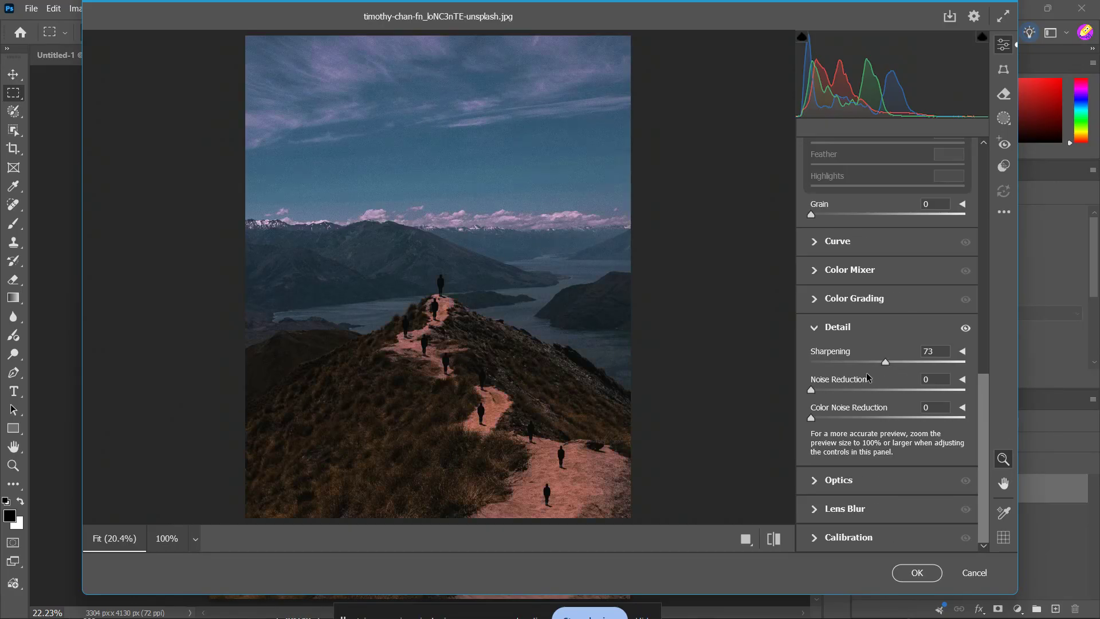
Step: Adjust Noise Reduction to a final value of 21 and apply the Camera Raw filter to the layer
{"action": "key", "text": "alt"}
{"action": "key", "text": "alt"}
{"action": "left_click_drag", "start_coordinate": [812, 391], "coordinate": [854, 386]}
{"action": "left_click", "coordinate": [475, 344]}
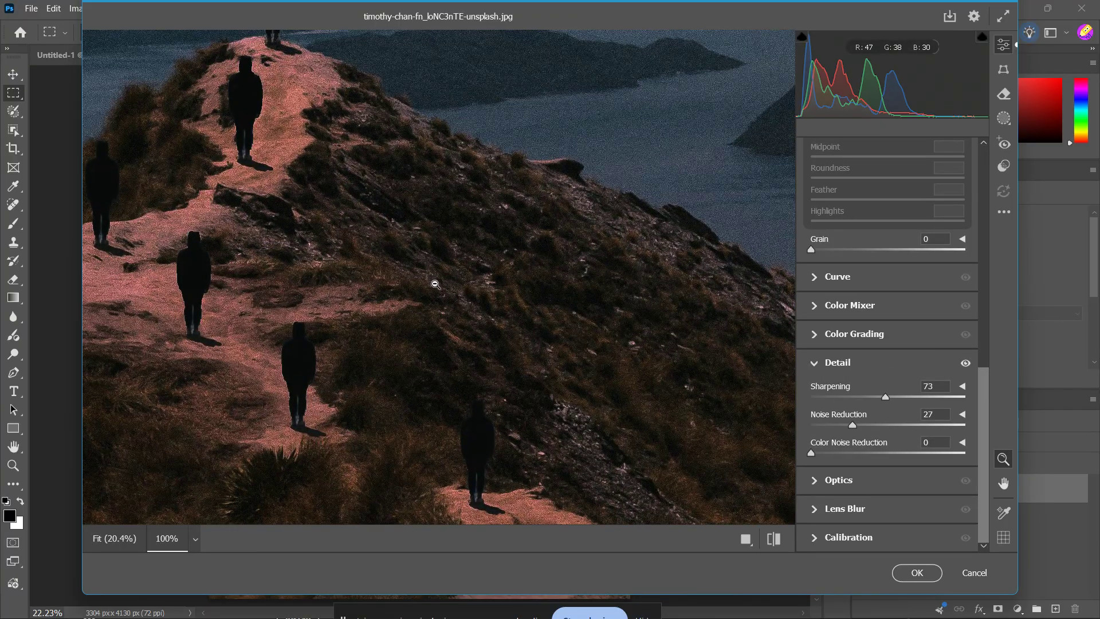
{"action": "left_click", "coordinate": [395, 252], "text": "alt"}
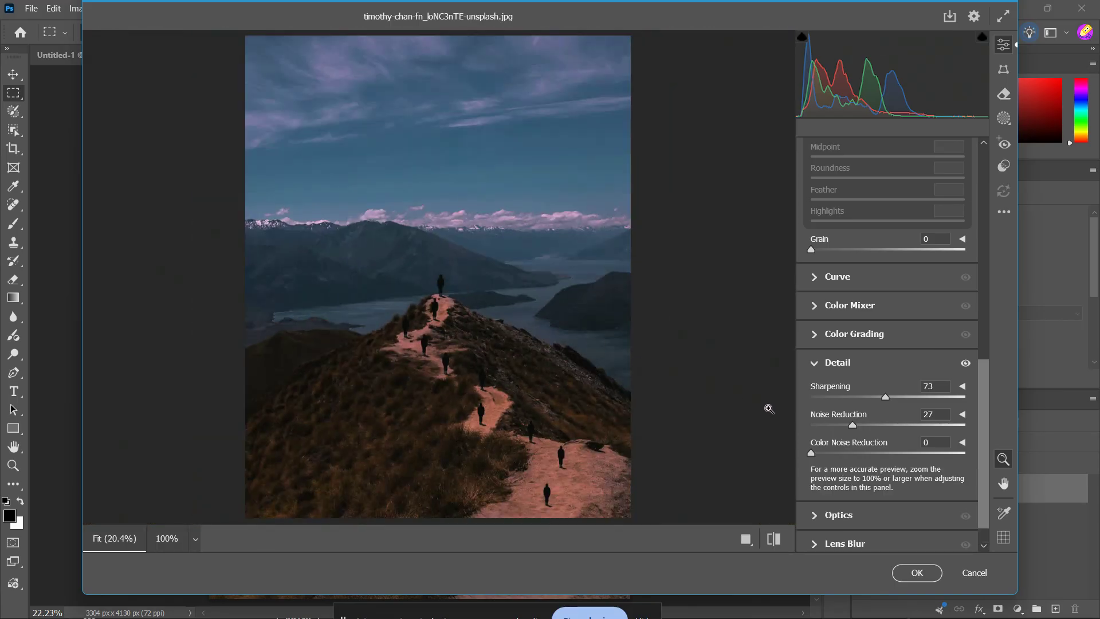
{"action": "left_click", "coordinate": [546, 277]}
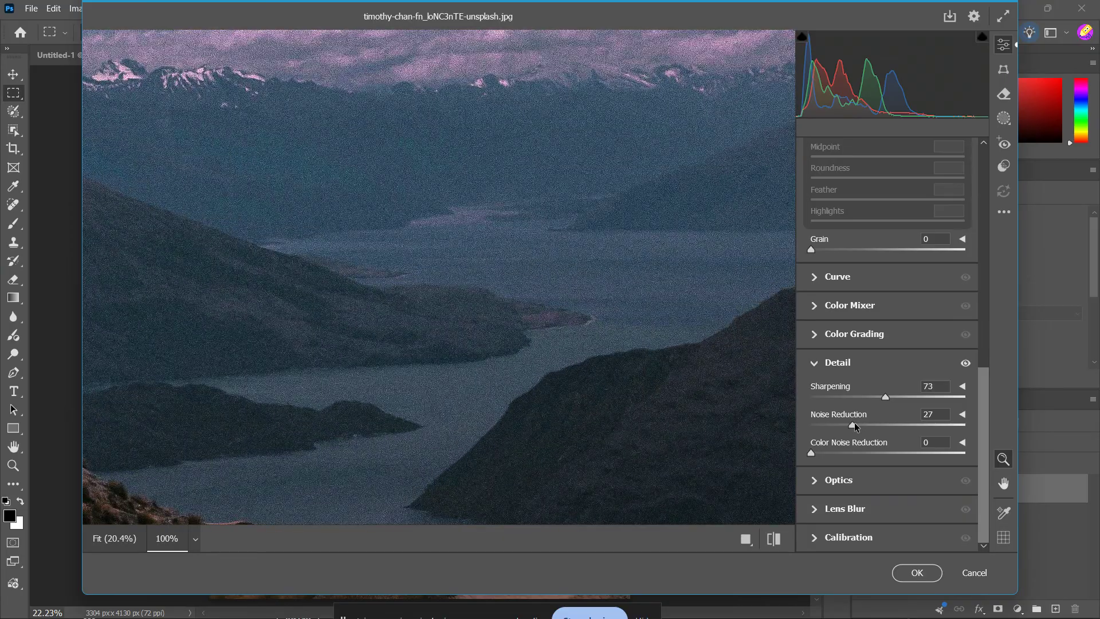
{"action": "left_click_drag", "start_coordinate": [854, 426], "coordinate": [877, 427]}
{"action": "left_click_drag", "start_coordinate": [909, 425], "coordinate": [855, 424]}
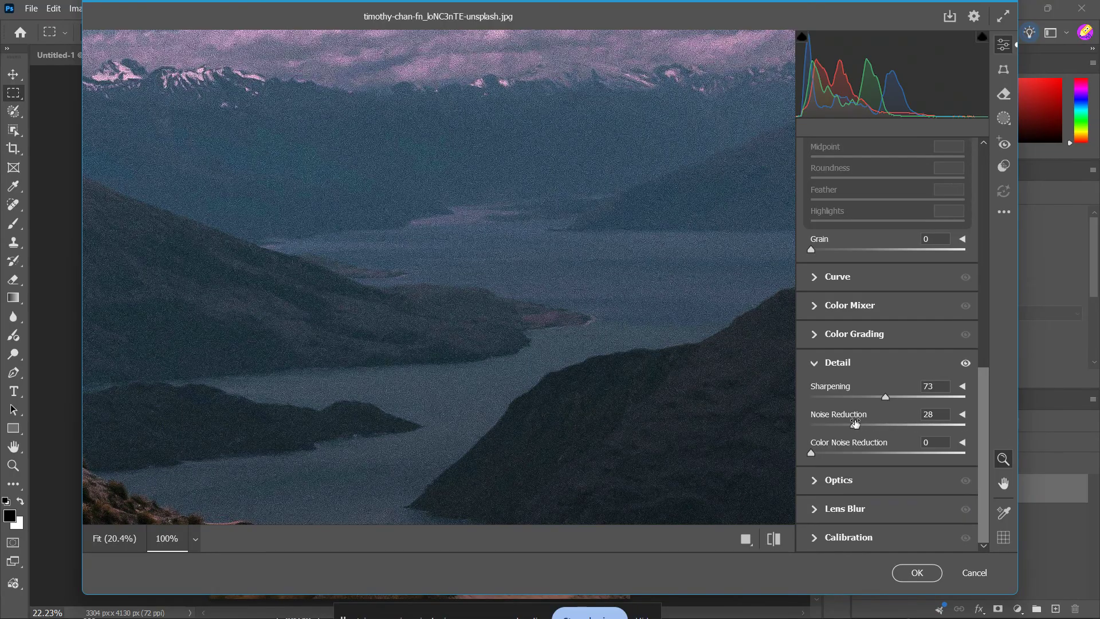
{"action": "left_click", "coordinate": [529, 347]}
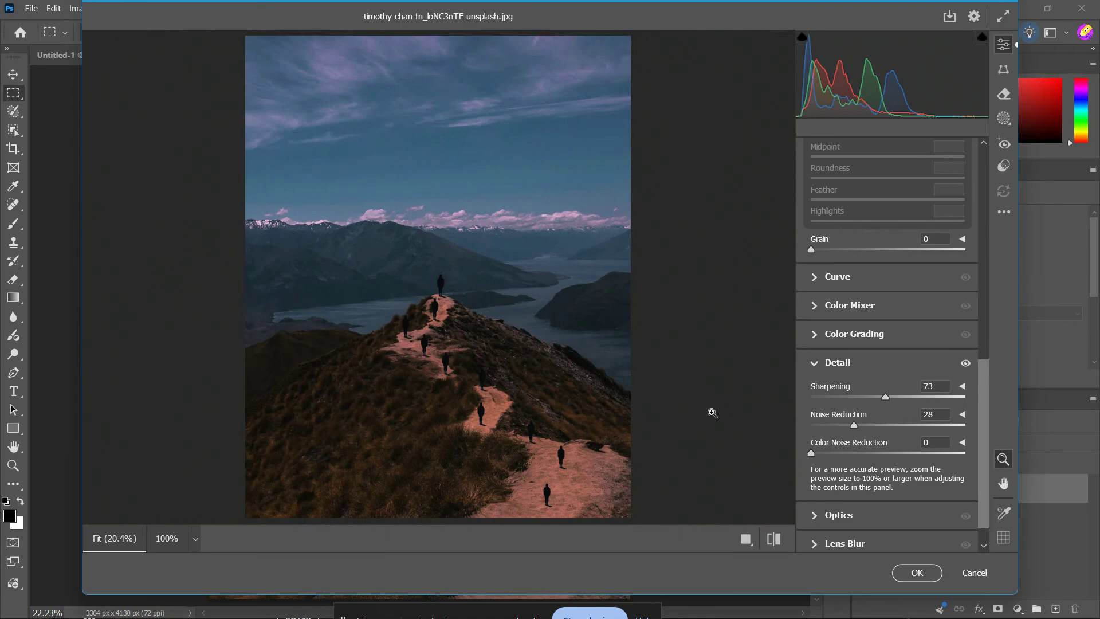
{"action": "left_click", "coordinate": [827, 425]}
{"action": "left_click", "coordinate": [842, 425]}
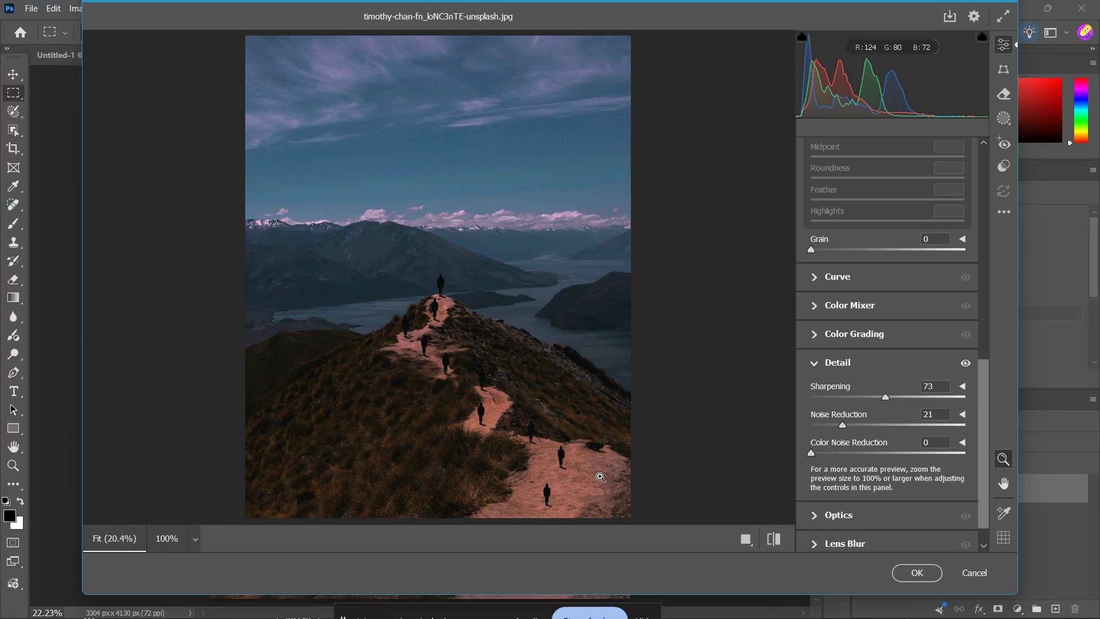
{"action": "left_click", "coordinate": [917, 574]}
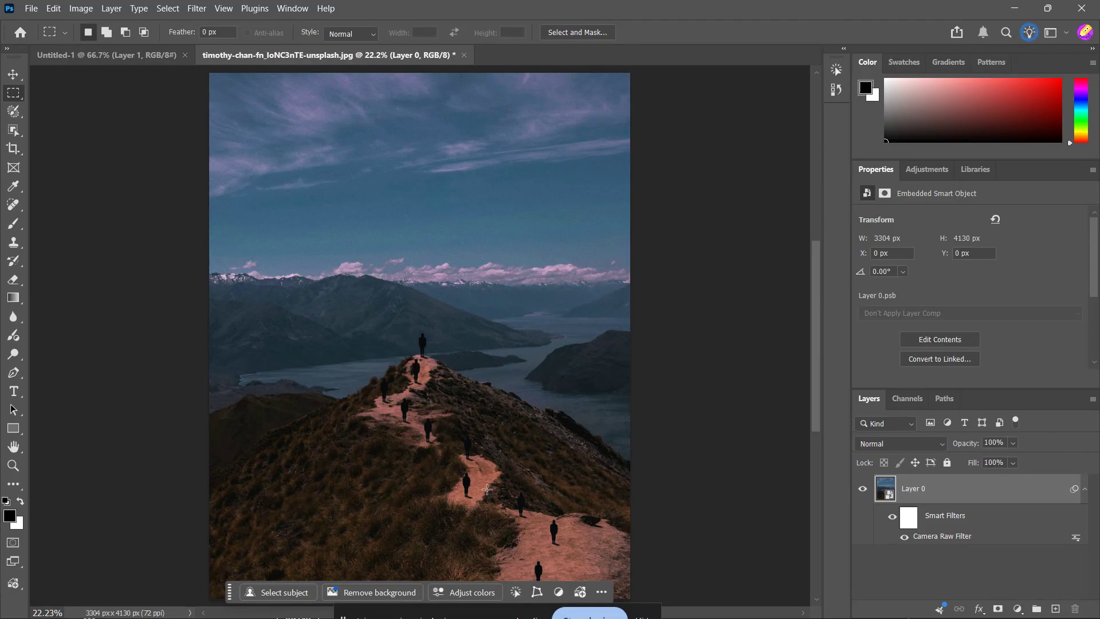
Step: Review the applied Camera Raw smart filter's settings without changes and toggle its visibility to compare the photo before and after
{"action": "double_click", "coordinate": [985, 541]}
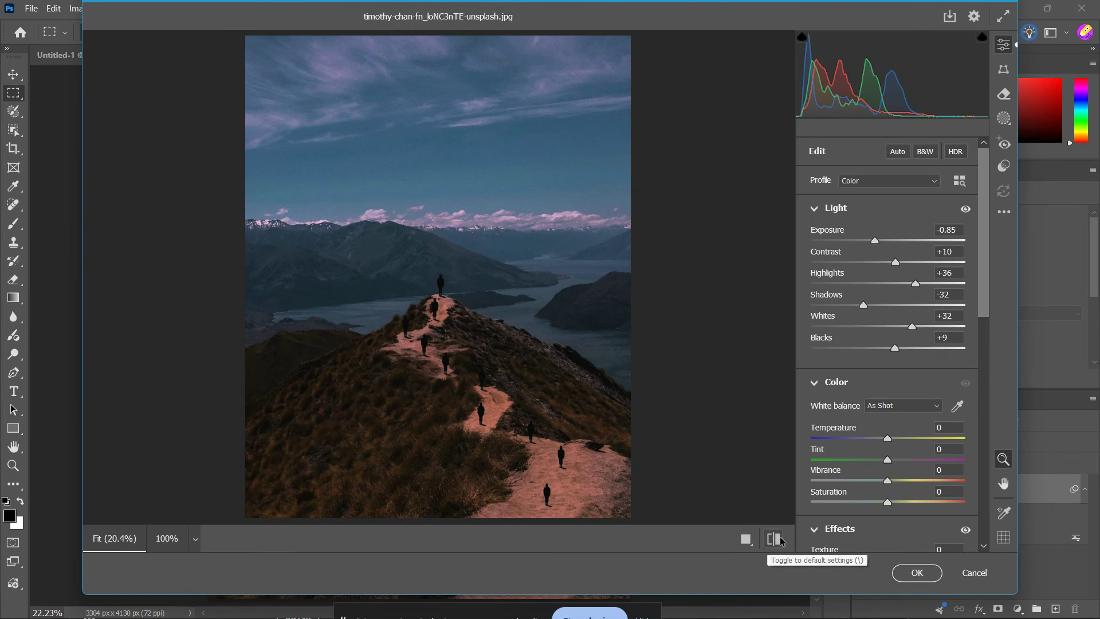
{"action": "left_click", "coordinate": [964, 569]}
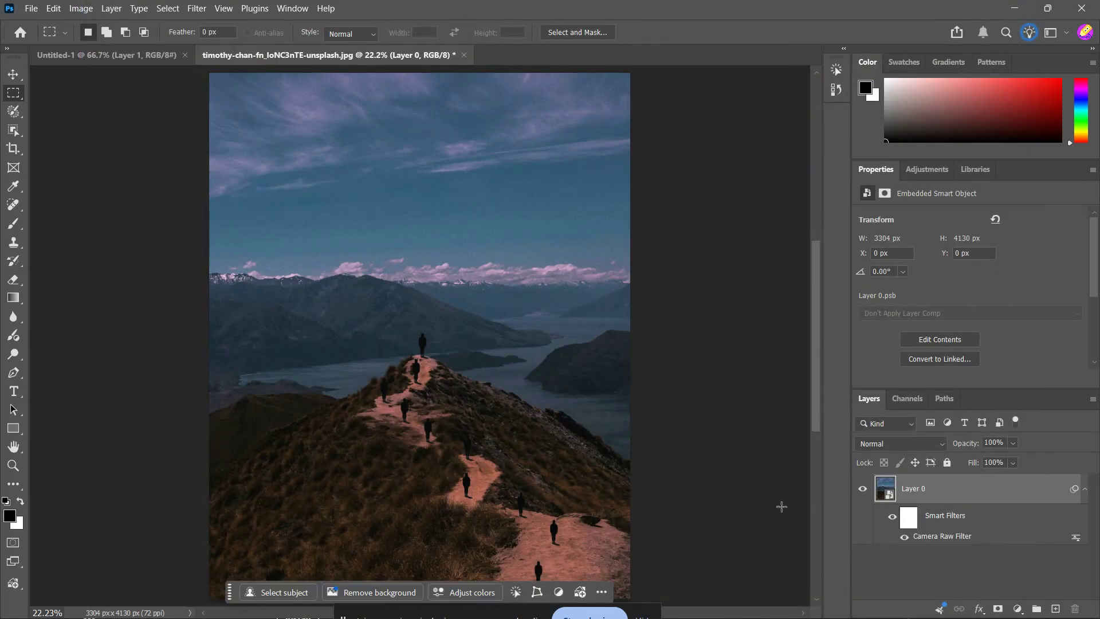
{"action": "left_click", "coordinate": [903, 538]}
{"action": "left_click", "coordinate": [903, 539]}
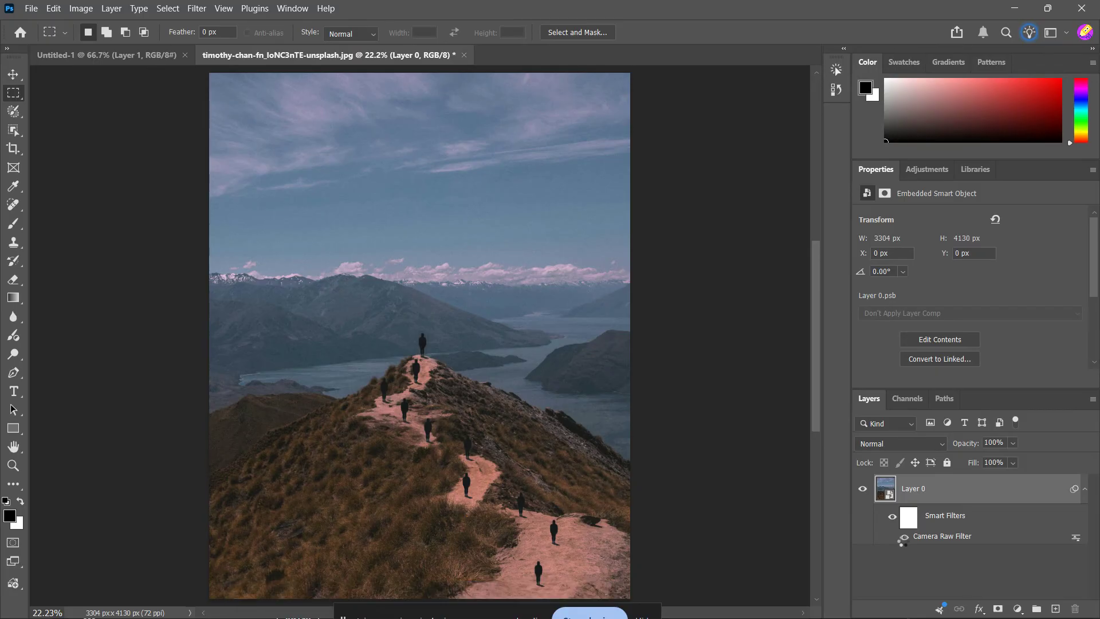